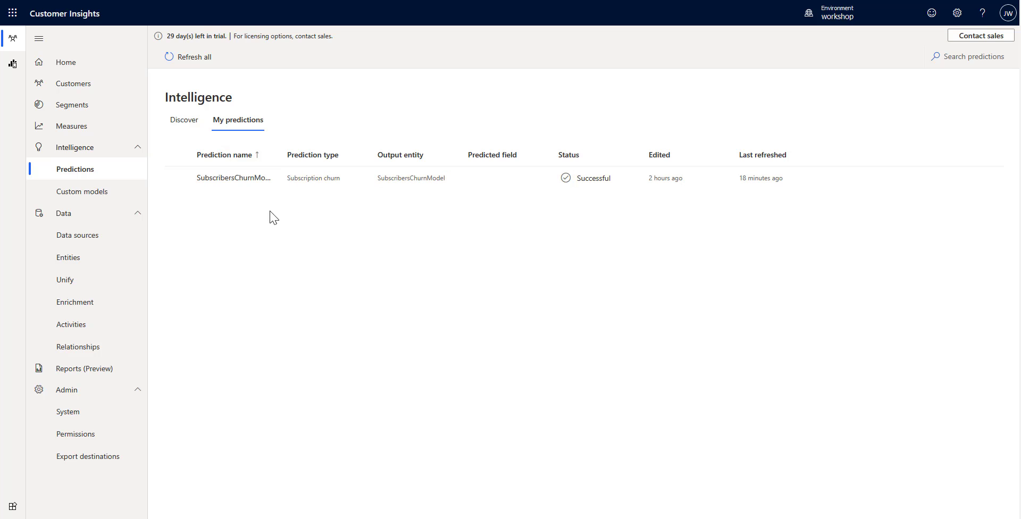
# From Discover, start a new Customer churn model with Transactional as the churn type.
pyautogui.click(183, 121)
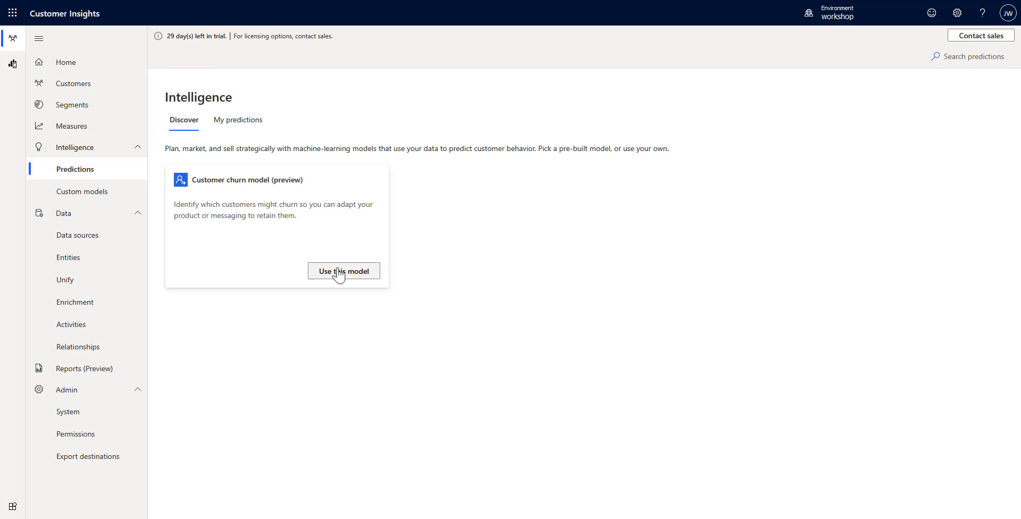
pyautogui.click(339, 273)
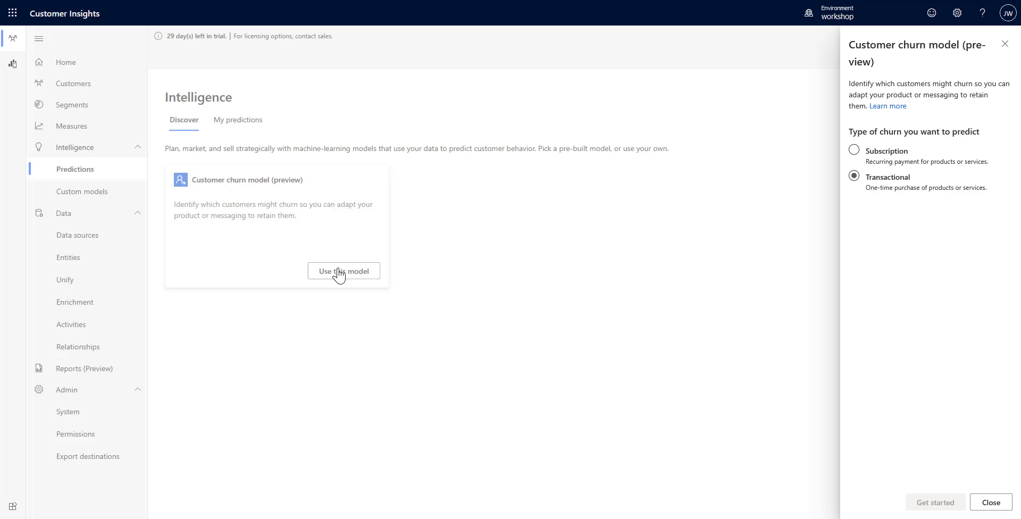
pyautogui.click(863, 180)
pyautogui.click(854, 177)
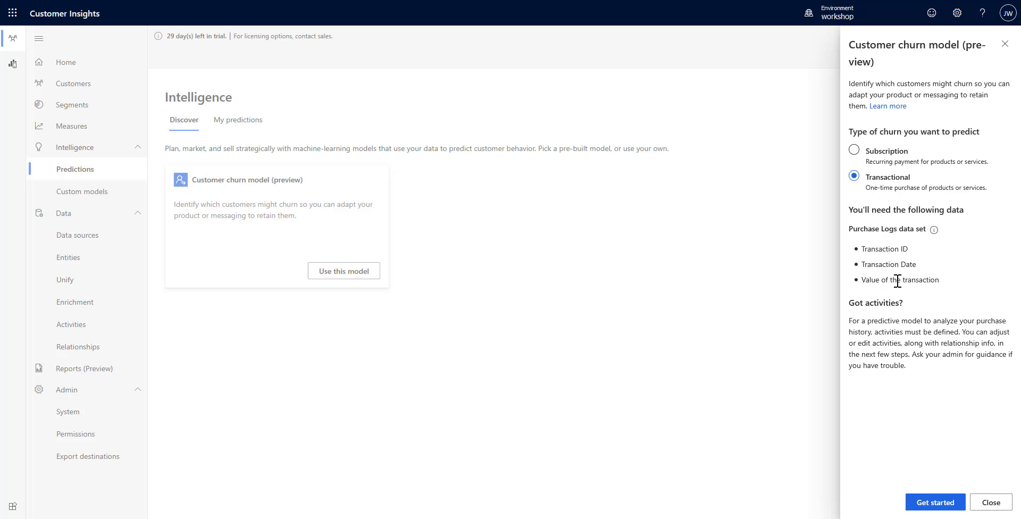
pyautogui.click(941, 508)
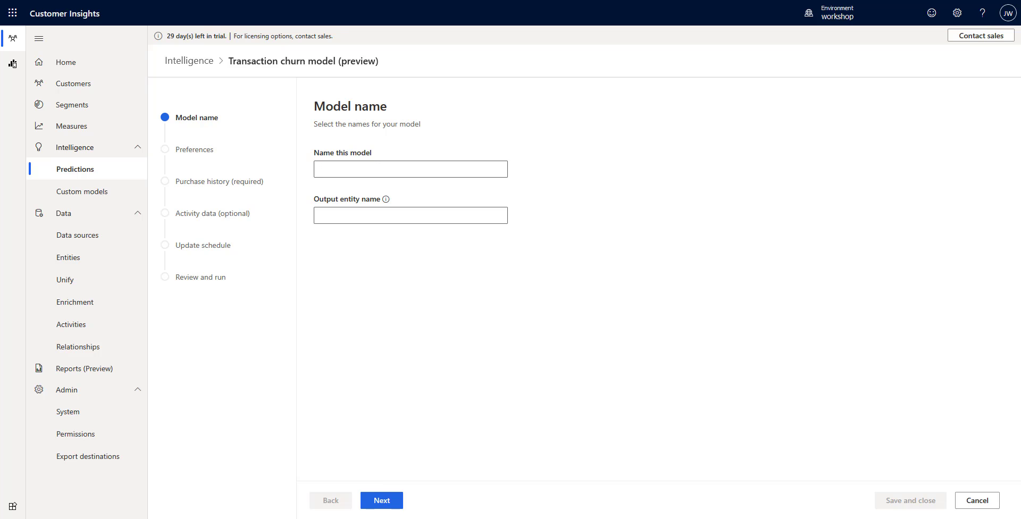
# Enter 'OOB eCommerce Transaction Churn Prediction' without its leading space, and output entity 'OOBeCommerceChurnPrediction'.
pyautogui.click(352, 169)
pyautogui.write('COB eCommerce Transaction Churn Prediction')
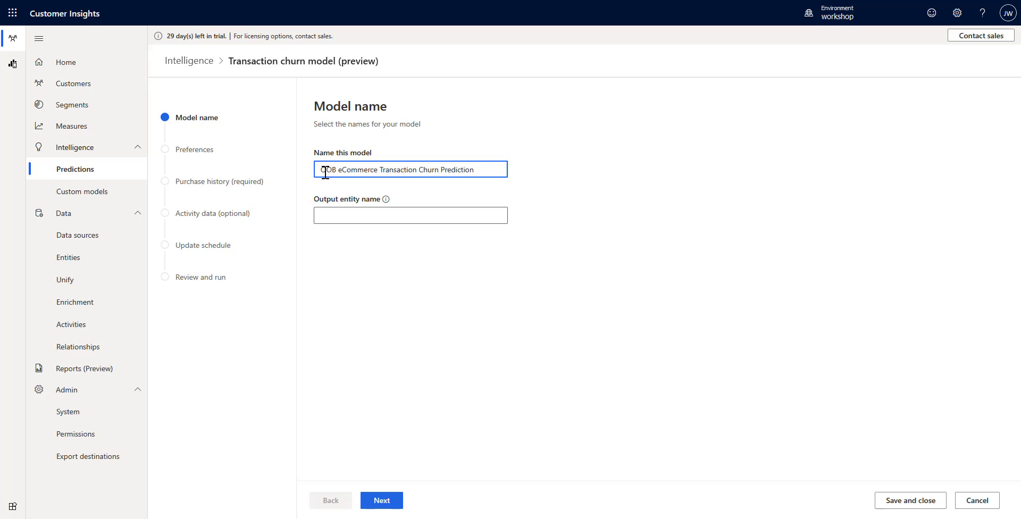
pyautogui.press('Home')
pyautogui.press('Delete')
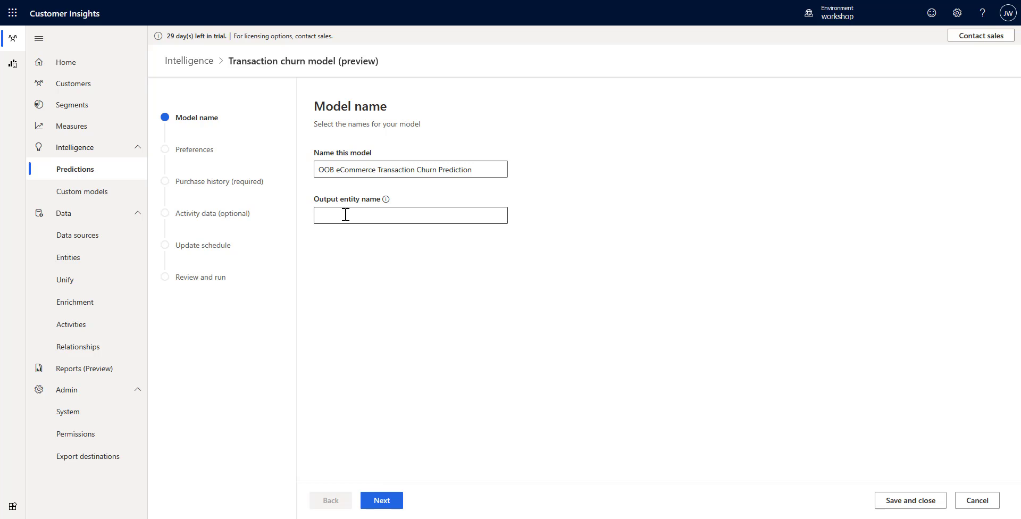
pyautogui.click(364, 216)
pyautogui.write('OOBeCommerceChurnPrediction')
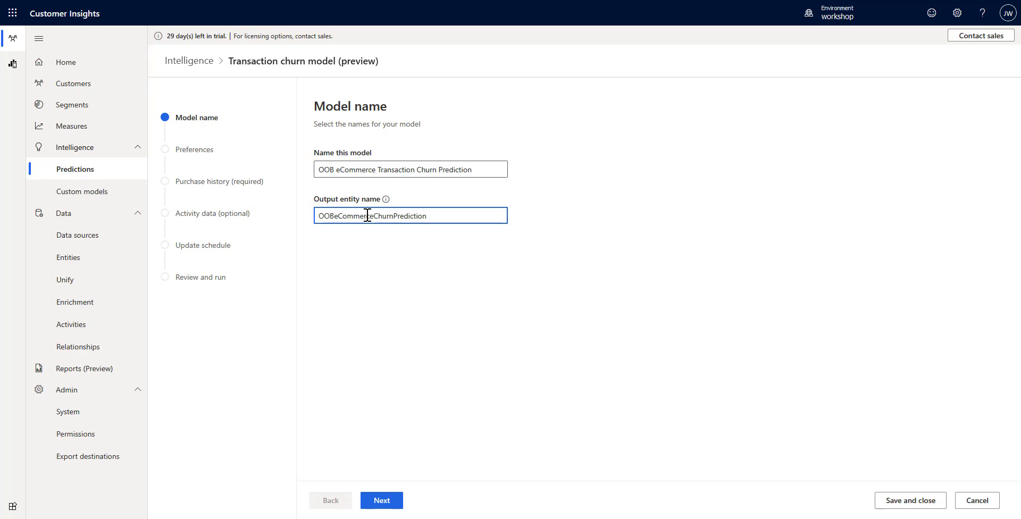
pyautogui.click(390, 503)
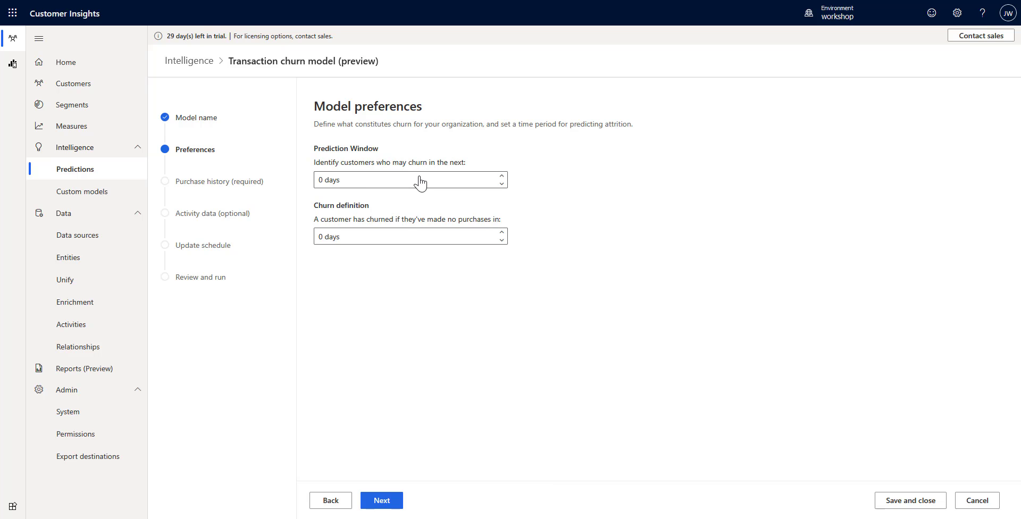
# Set a 60-day prediction window and a 60-day no-purchase churn definition.
pyautogui.click(326, 180)
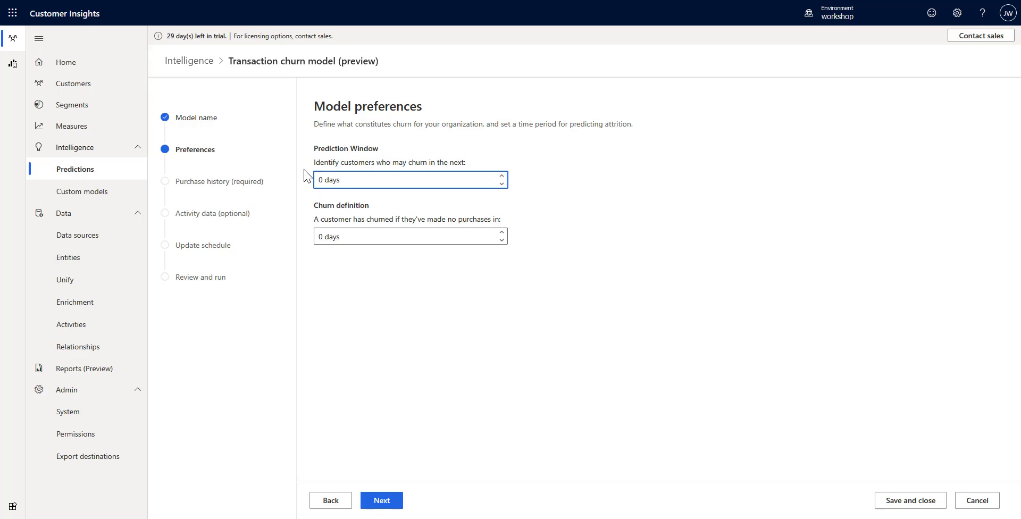
pyautogui.write('60')
pyautogui.press('Delete')
pyautogui.press('Tab')
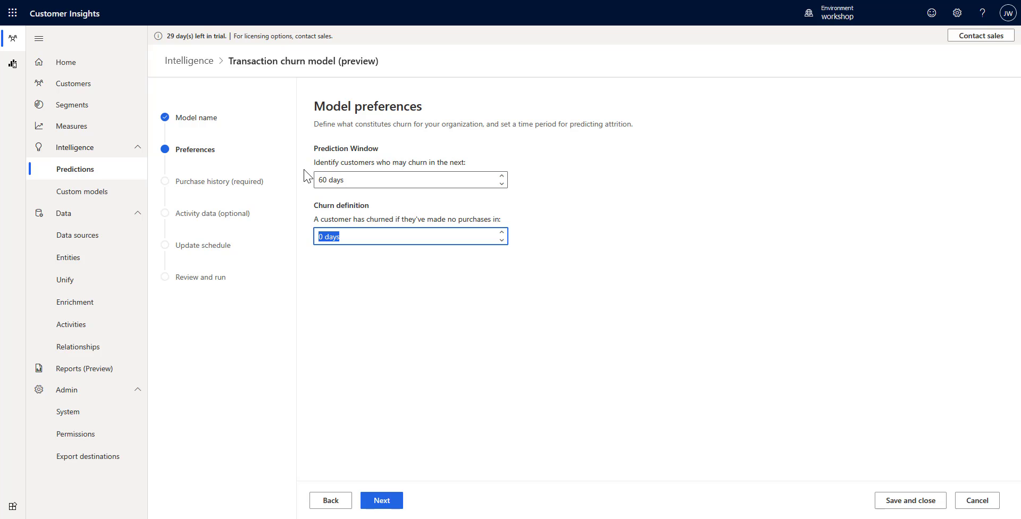
pyautogui.write('60 days')
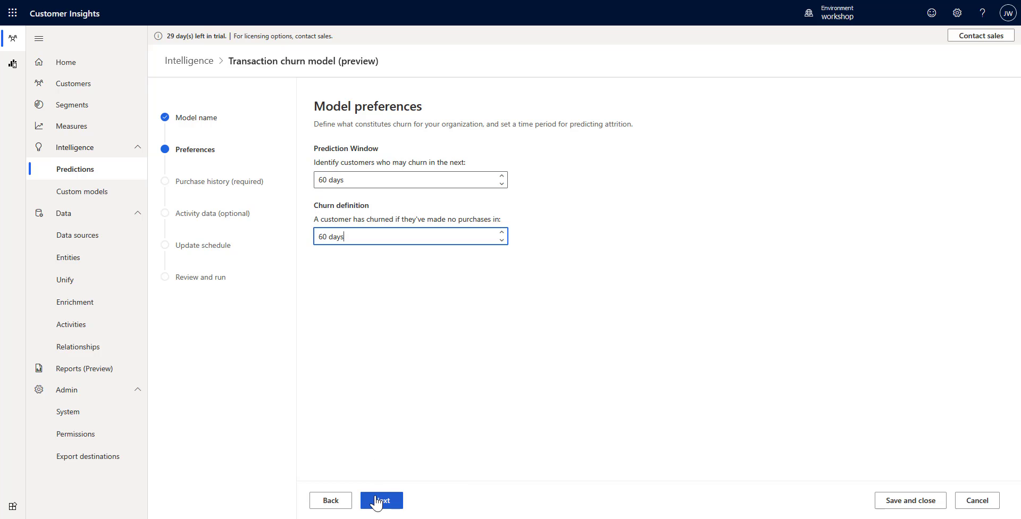
pyautogui.click(377, 502)
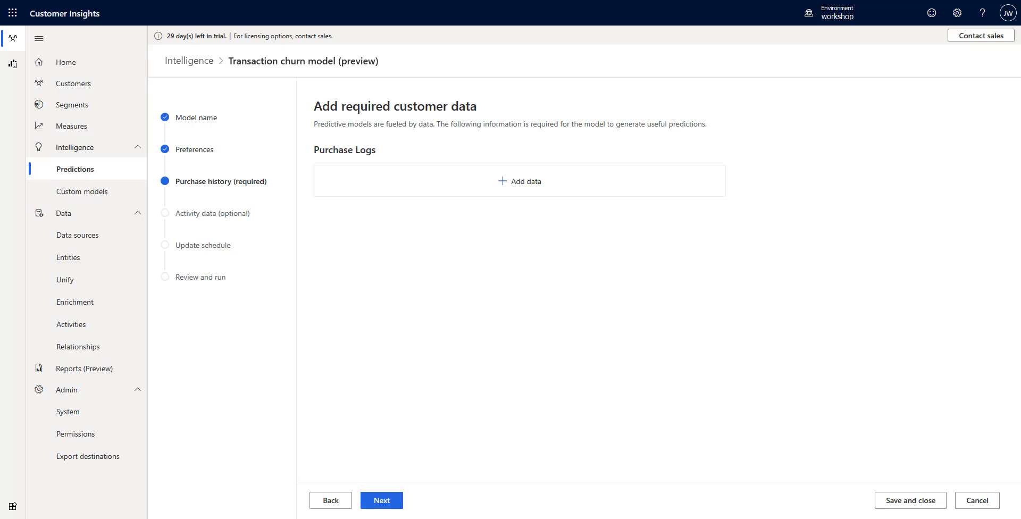
# Add Purchases : eCommerce as purchase history and map PurchaseId as the Transaction ID.
pyautogui.click(521, 183)
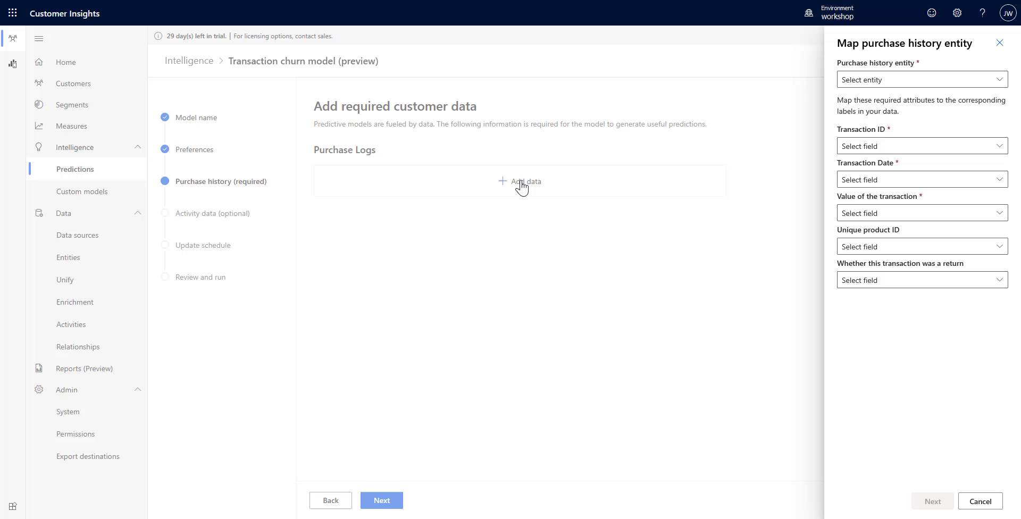
pyautogui.click(1000, 81)
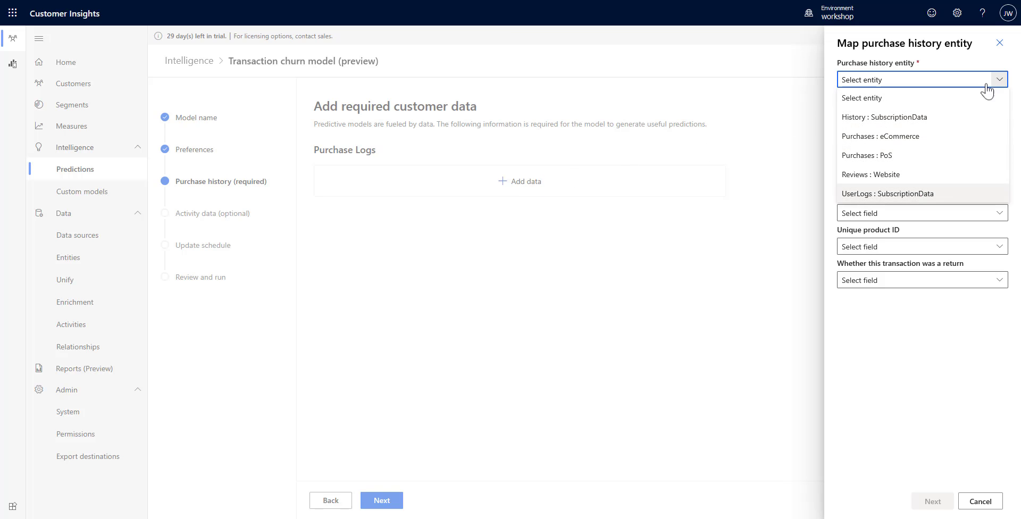
pyautogui.click(891, 143)
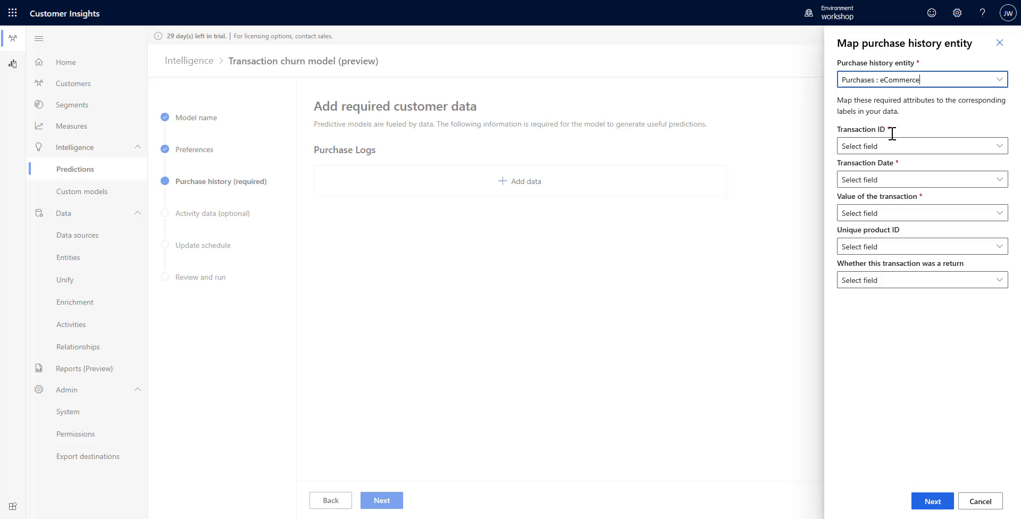
pyautogui.click(892, 143)
pyautogui.press('Down')
pyautogui.press('Down')
pyautogui.press('Down')
pyautogui.press('Down')
pyautogui.press('Down')
pyautogui.press('Down')
pyautogui.press('Down')
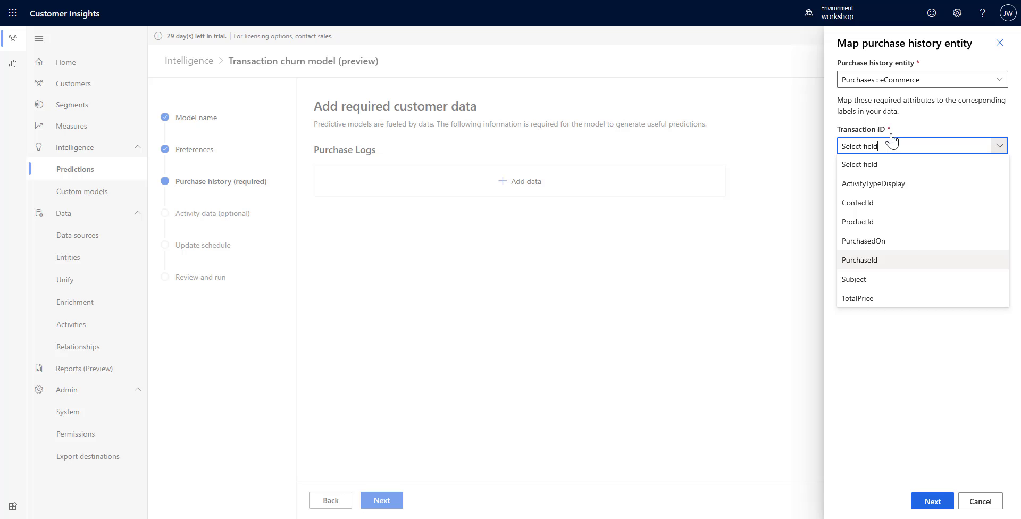
pyautogui.click(883, 261)
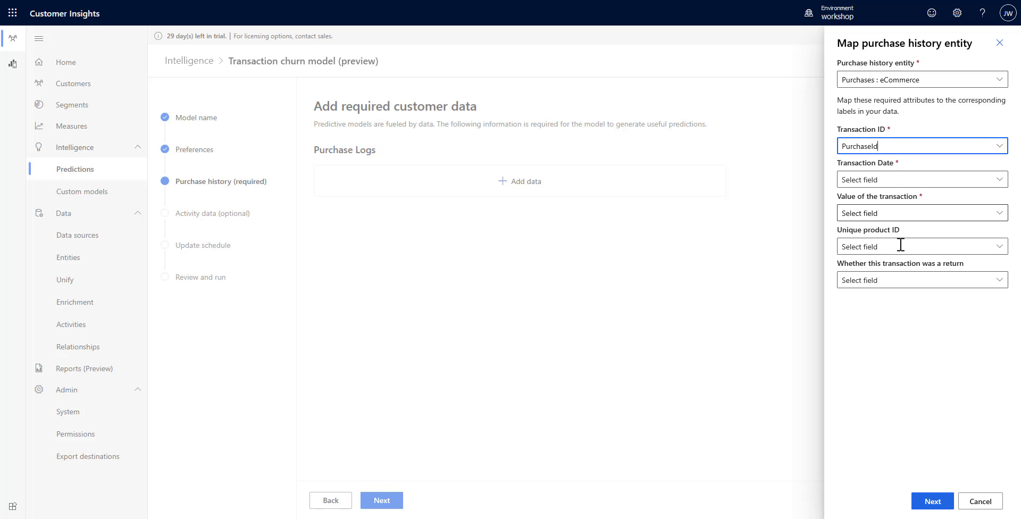
# Map PurchasedOn, TotalPrice and ProductId as date, value and product ID, leaving returns unset.
pyautogui.click(998, 183)
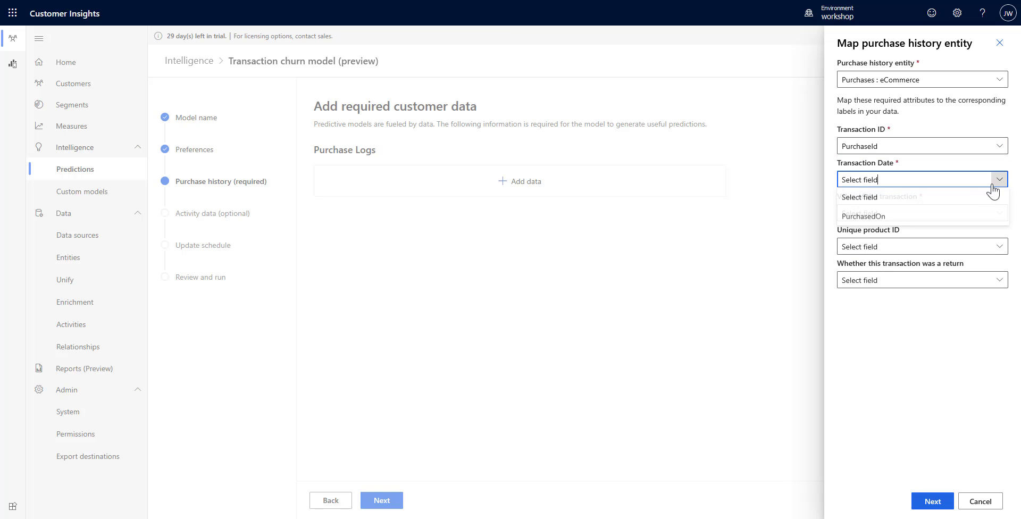
pyautogui.click(884, 218)
pyautogui.click(998, 213)
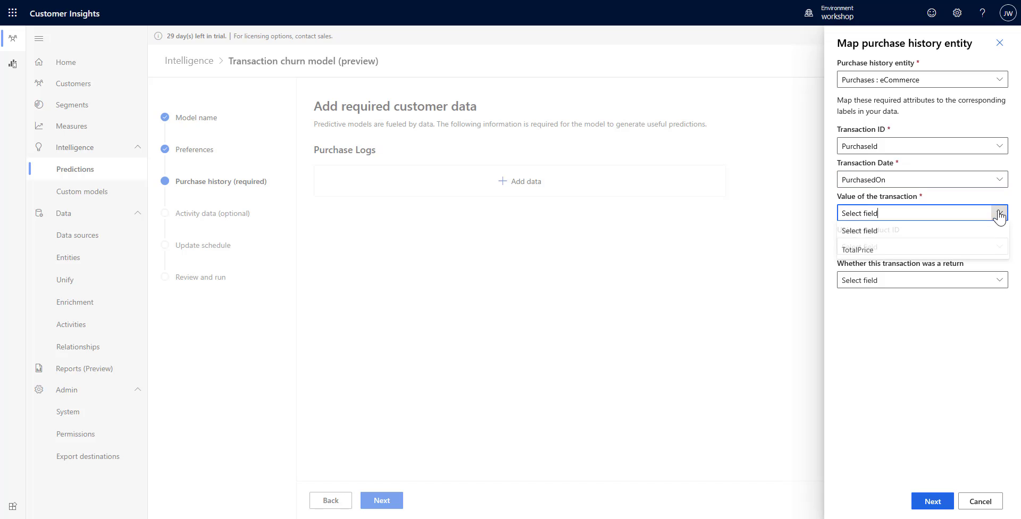
pyautogui.click(866, 254)
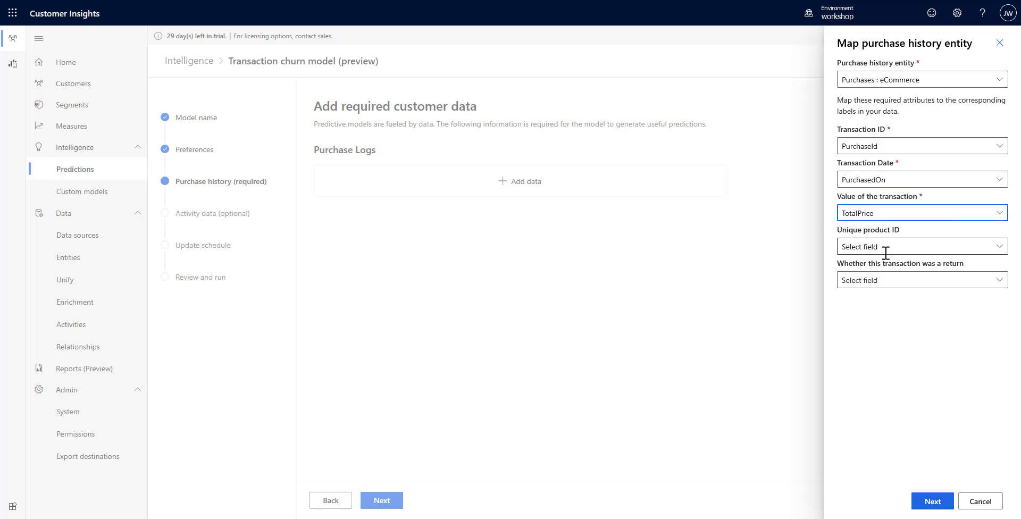
pyautogui.click(995, 249)
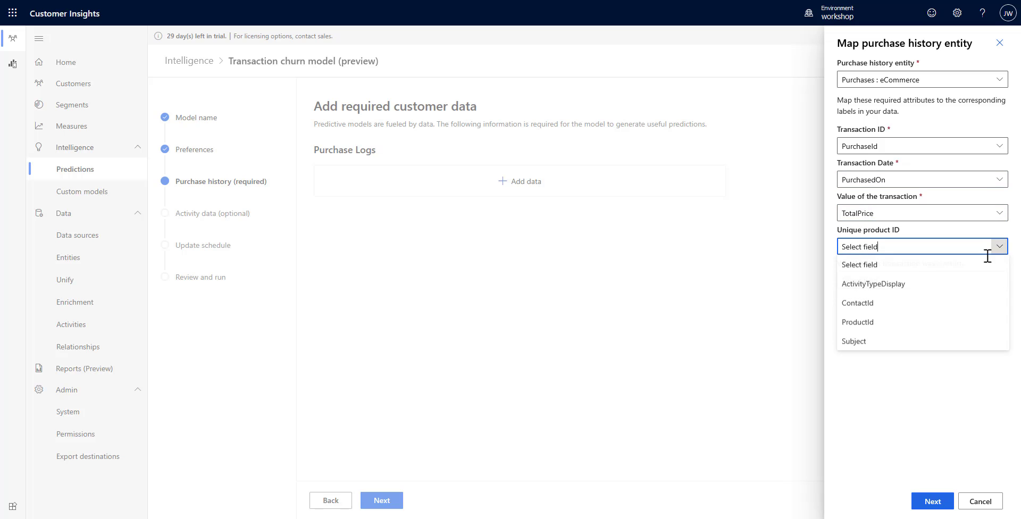
pyautogui.click(867, 325)
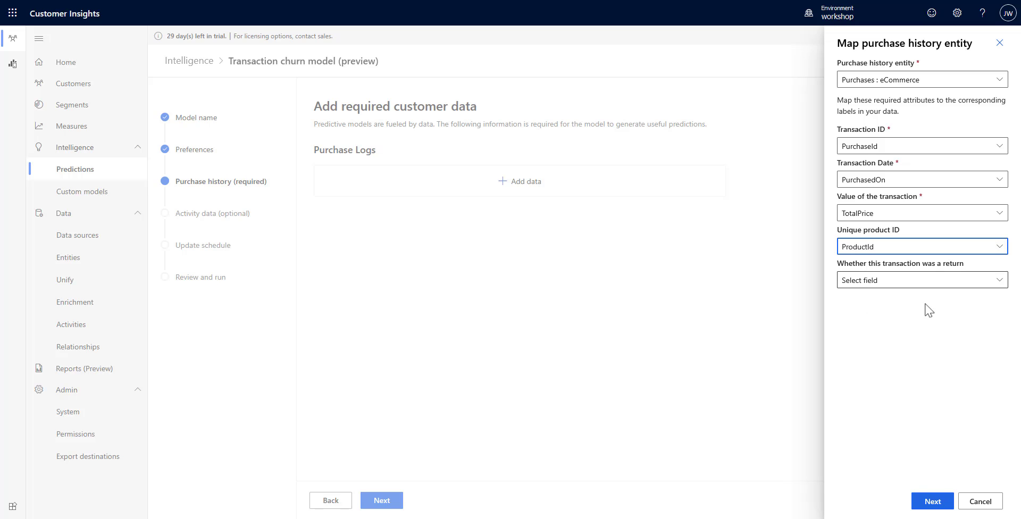
pyautogui.click(1000, 282)
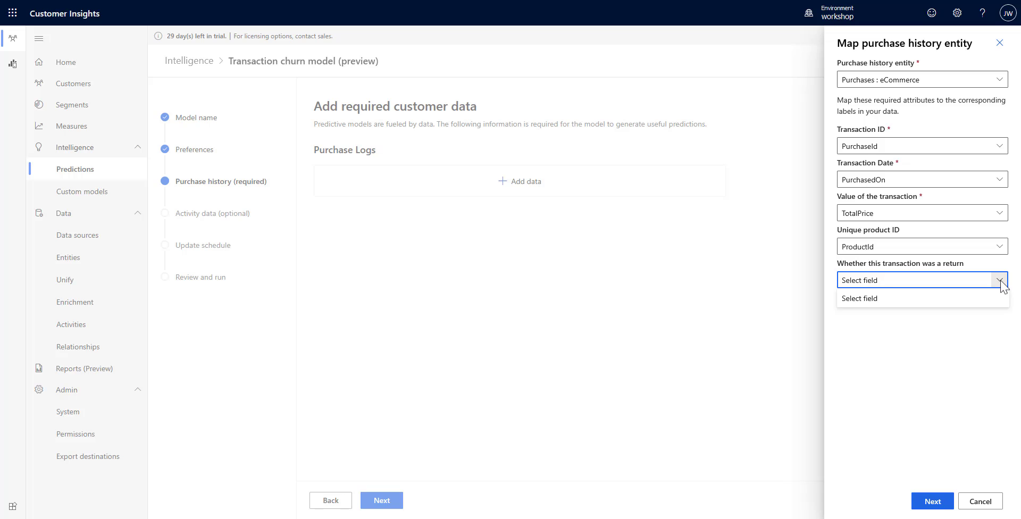
pyautogui.click(1000, 284)
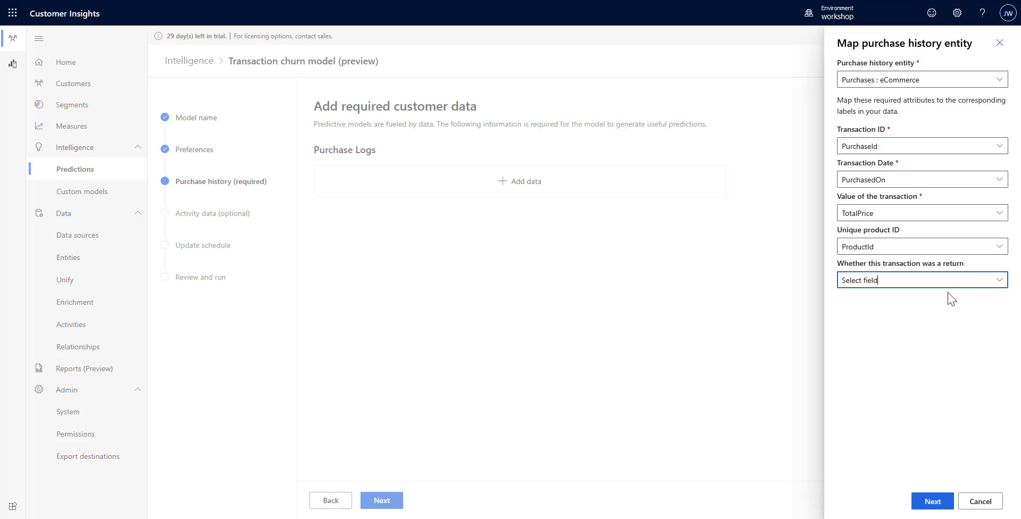
pyautogui.click(930, 505)
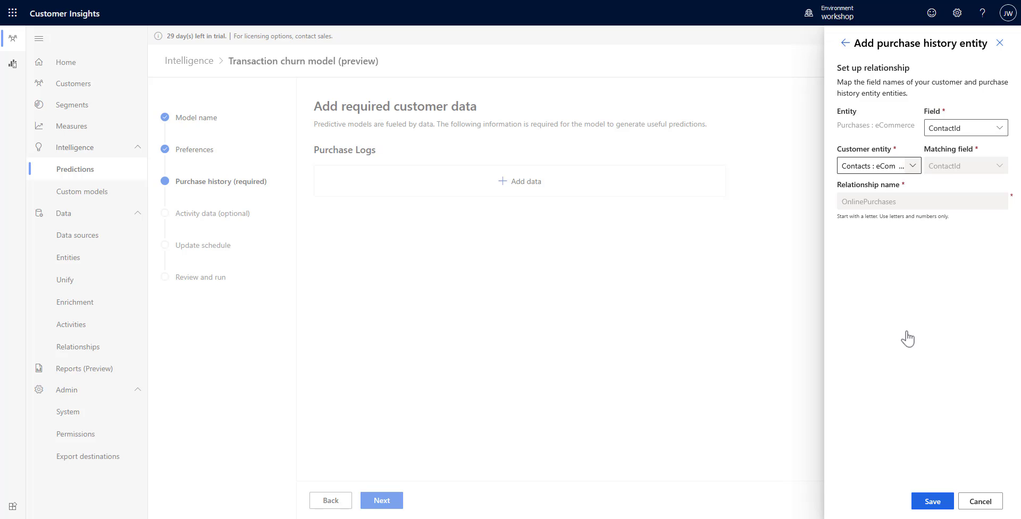
# Save the Purchases : eCommerce to Contacts relationship so Purchase Logs show Complete.
pyautogui.click(934, 505)
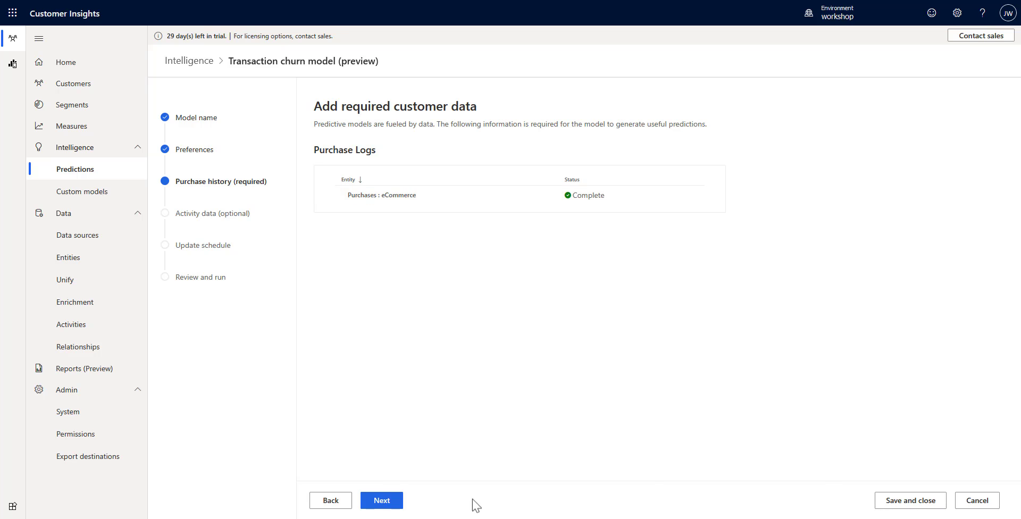
pyautogui.click(374, 504)
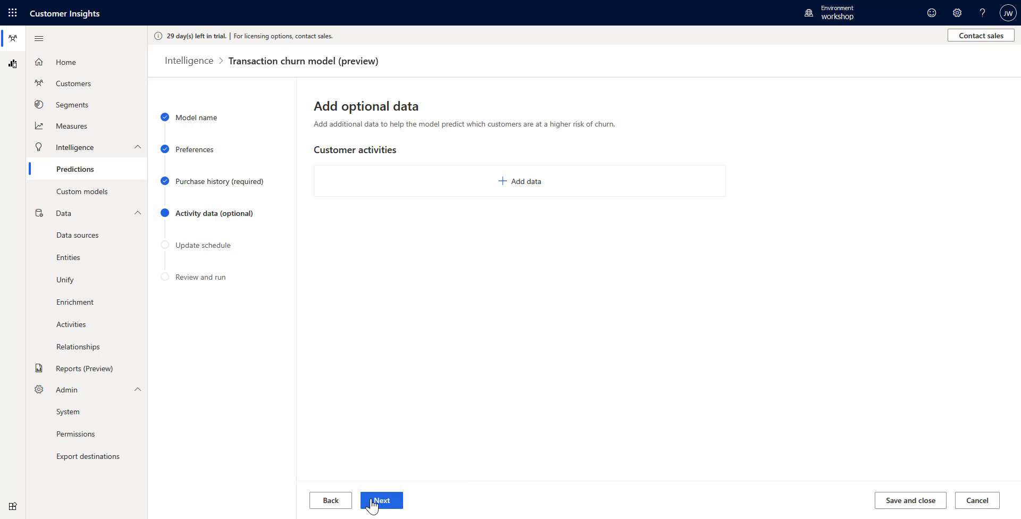
# Schedule monthly imports of new data, then save and run the churn model.
pyautogui.click(392, 501)
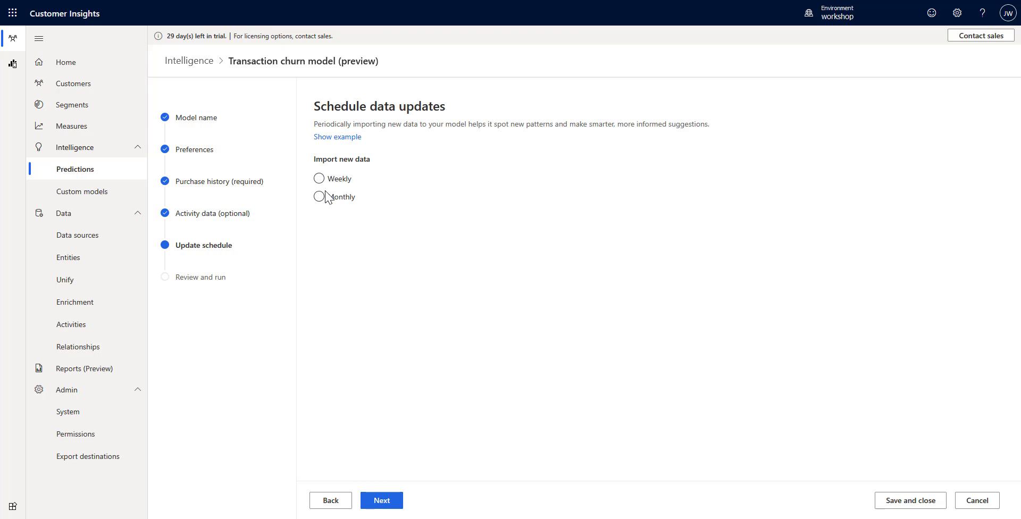
pyautogui.click(326, 197)
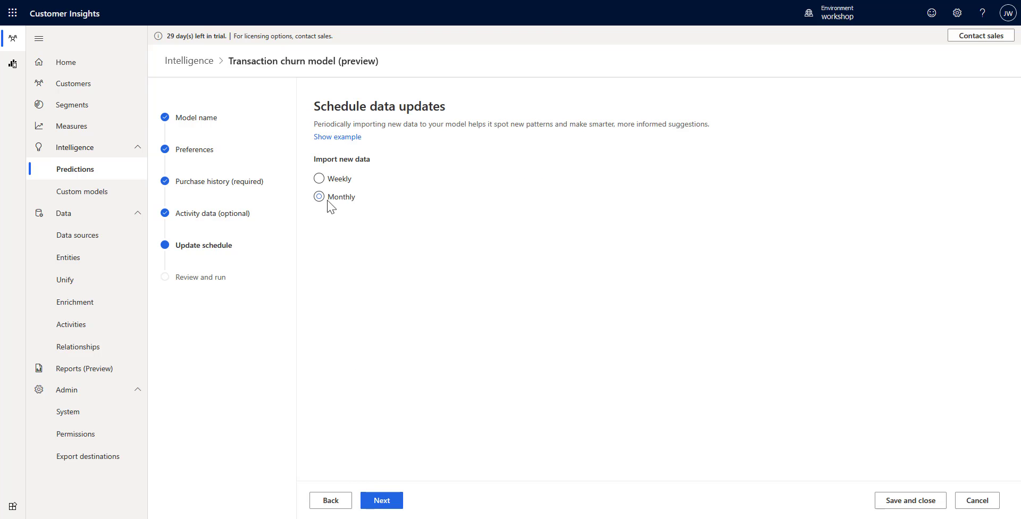
pyautogui.click(394, 501)
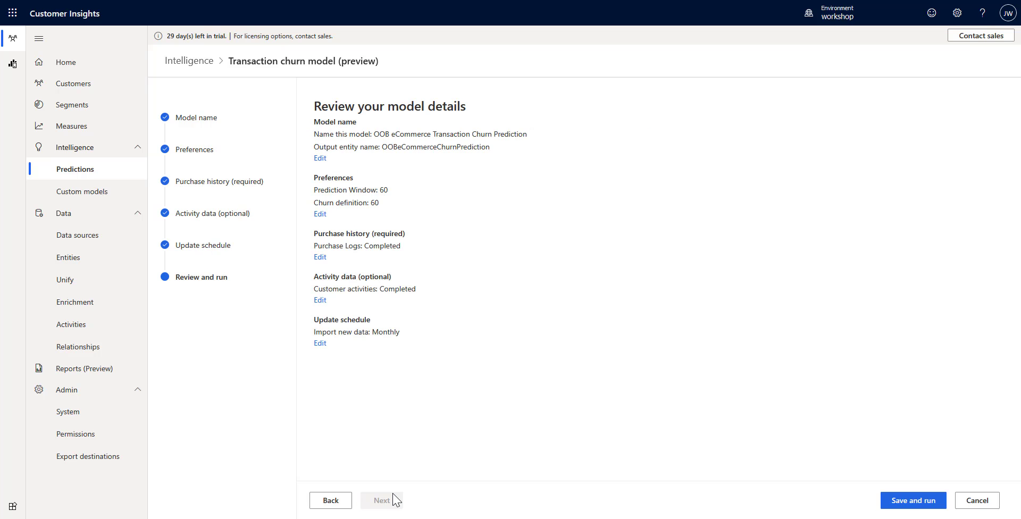
pyautogui.click(898, 501)
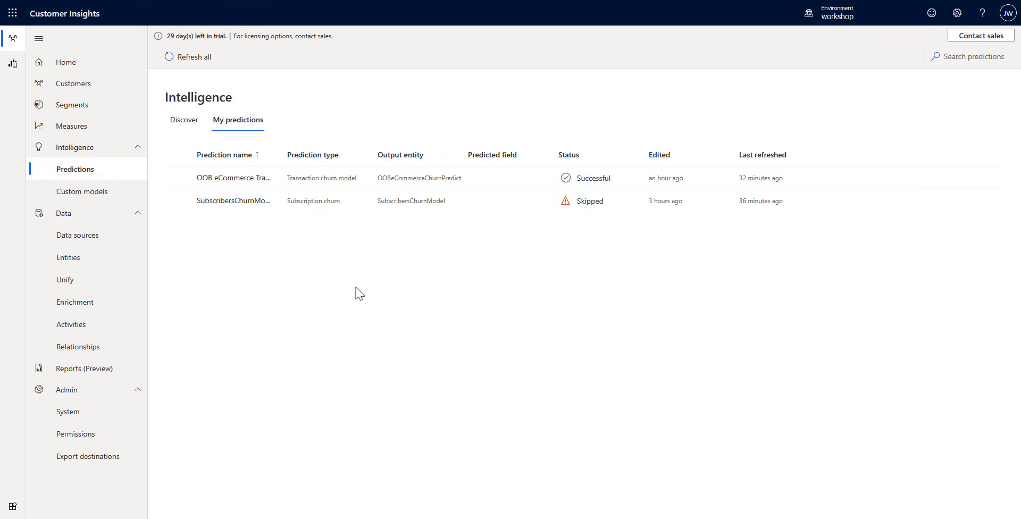
# Open the OOB eCommerce Transaction Churn Prediction entry from My predictions.
pyautogui.click(230, 181)
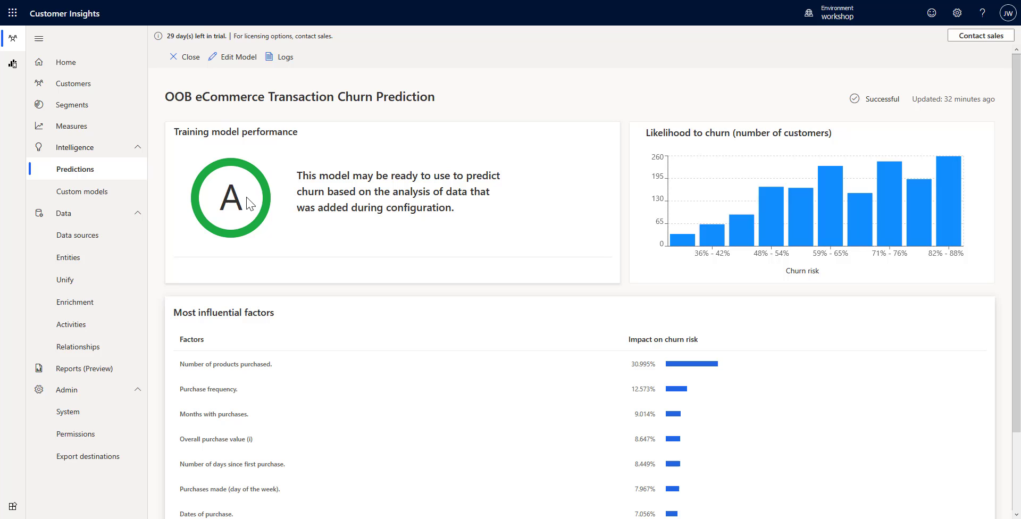
pyautogui.moveTo(839, 179)
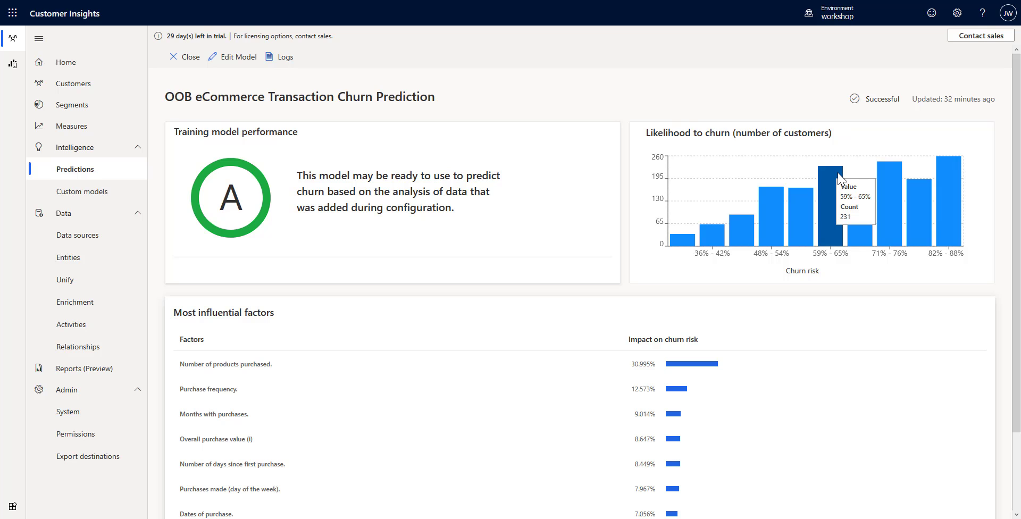
pyautogui.moveTo(947, 195)
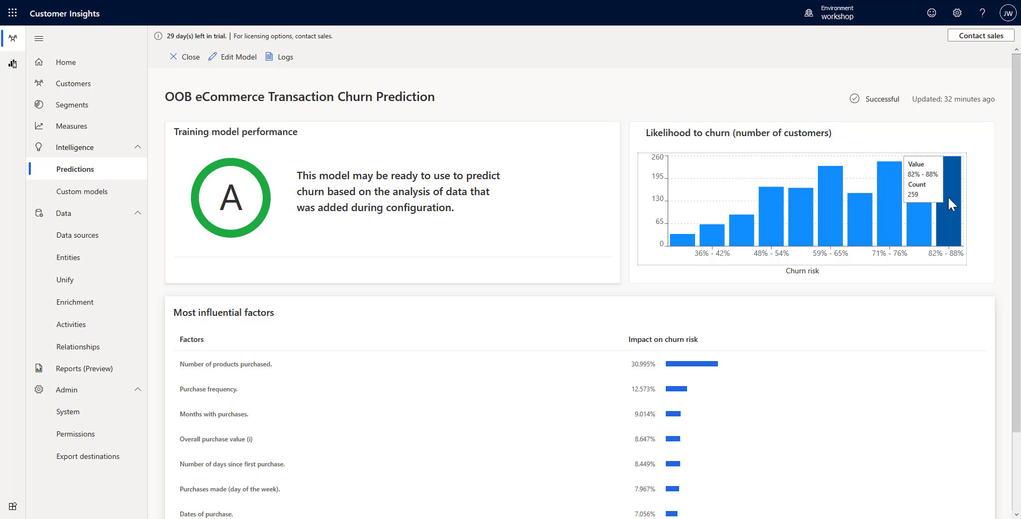
pyautogui.moveTo(919, 213)
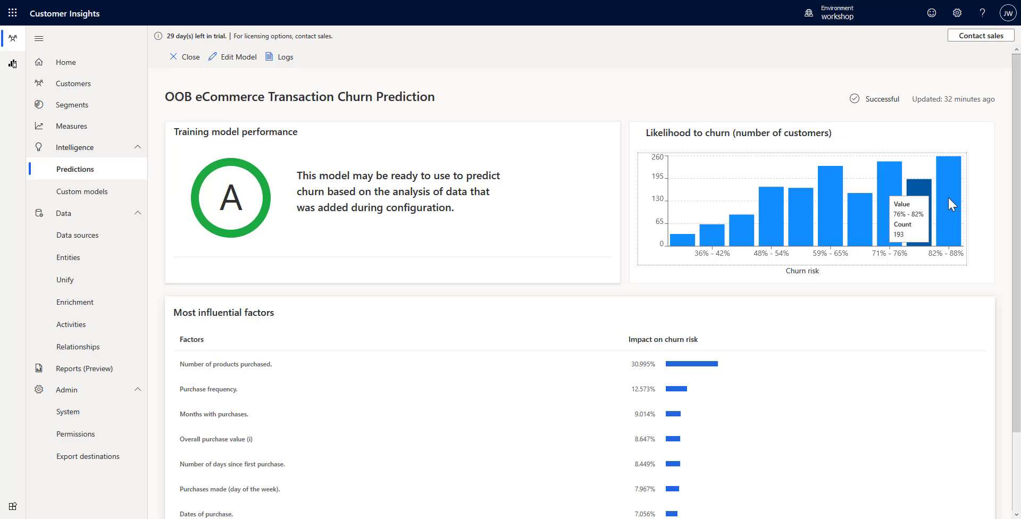
pyautogui.press('Left')
pyautogui.press('Left')
pyautogui.press('Left')
pyautogui.press('Left')
pyautogui.press('Left')
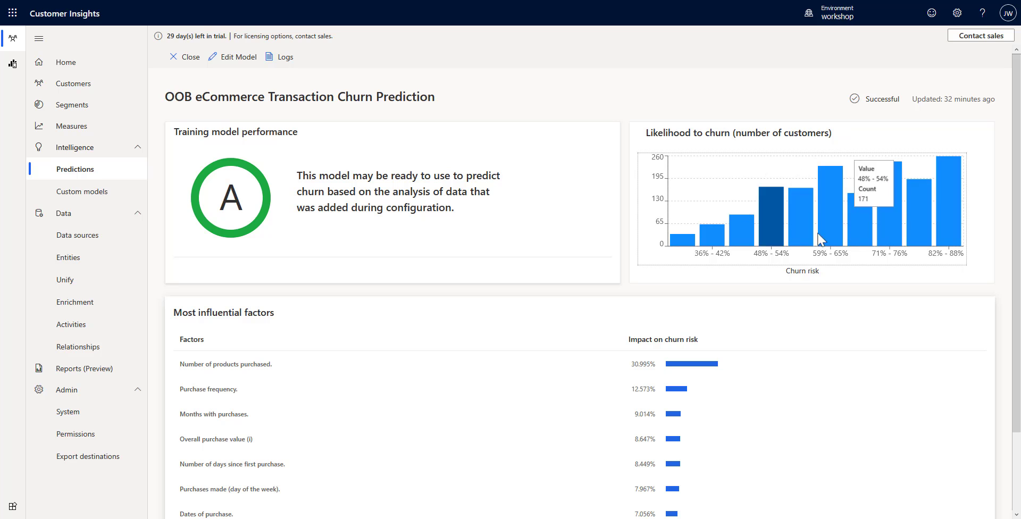
pyautogui.scroll(-1, 466, 336)
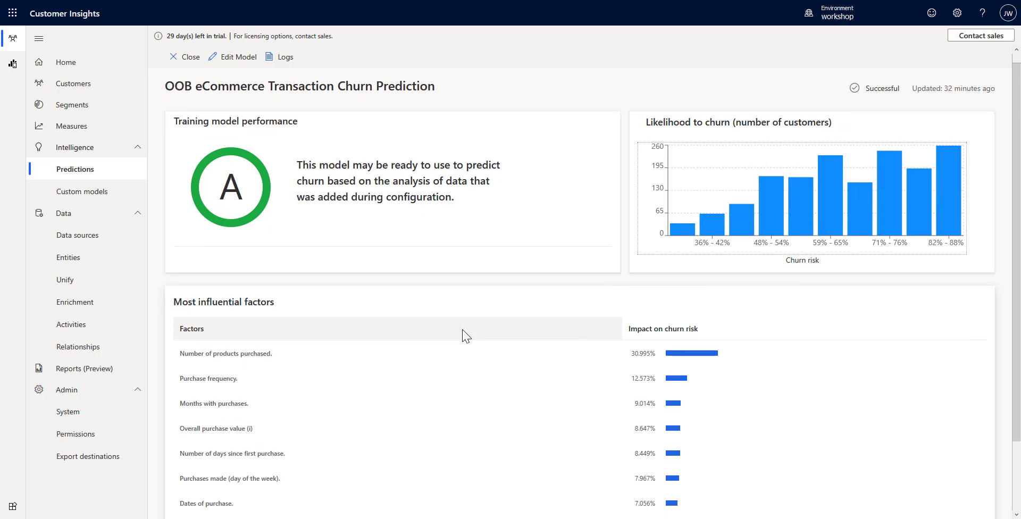
pyautogui.scroll(-1, 466, 335)
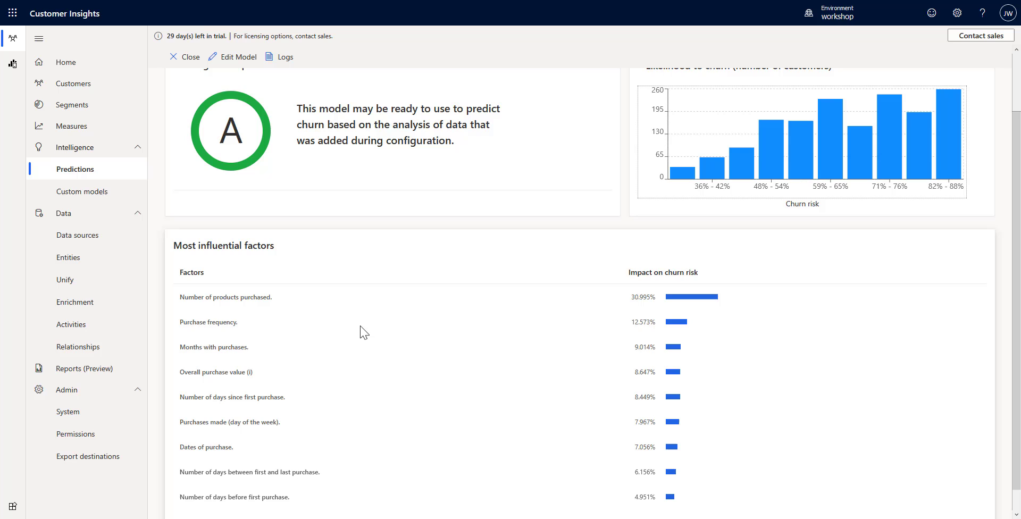
pyautogui.scroll(-1, 362, 333)
pyautogui.press('Up')
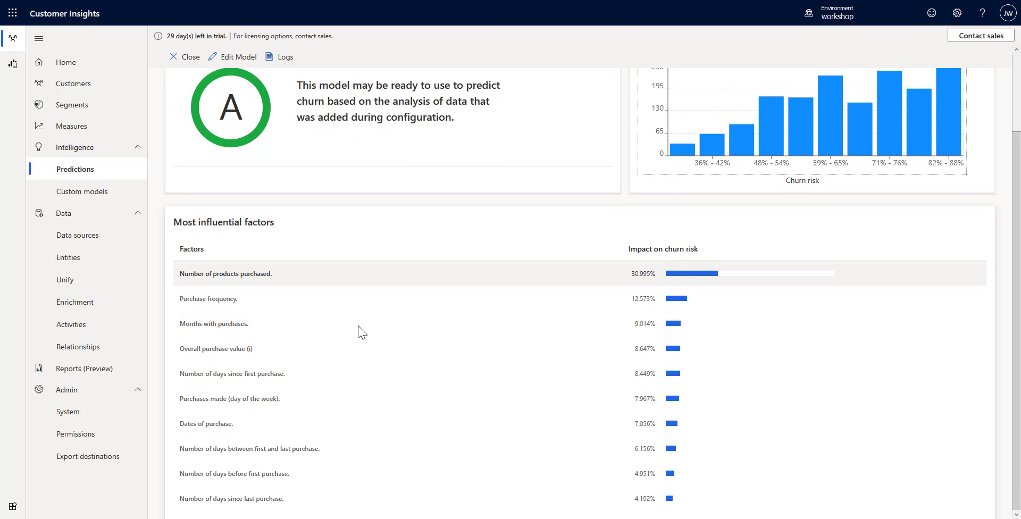
pyautogui.press('Down')
pyautogui.press('Up')
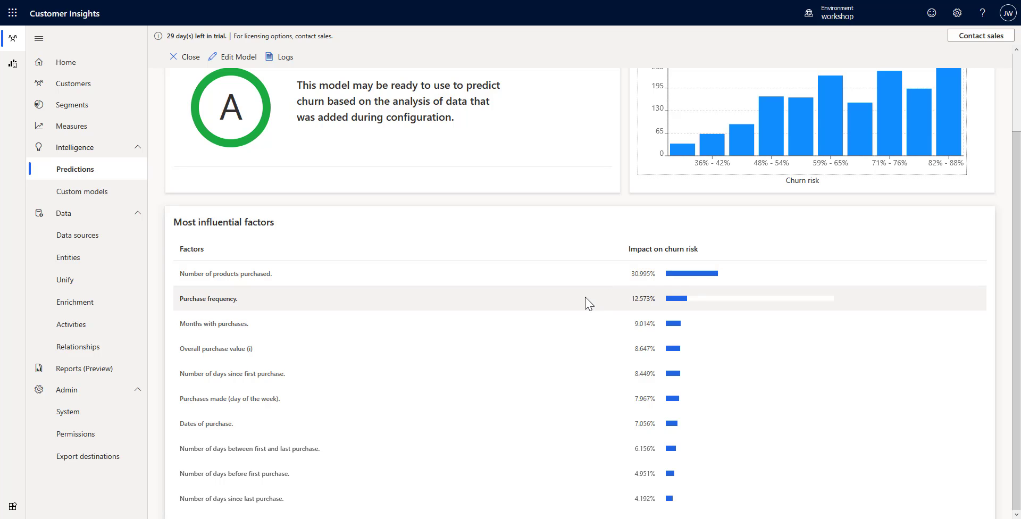
pyautogui.scroll(2, 586, 303)
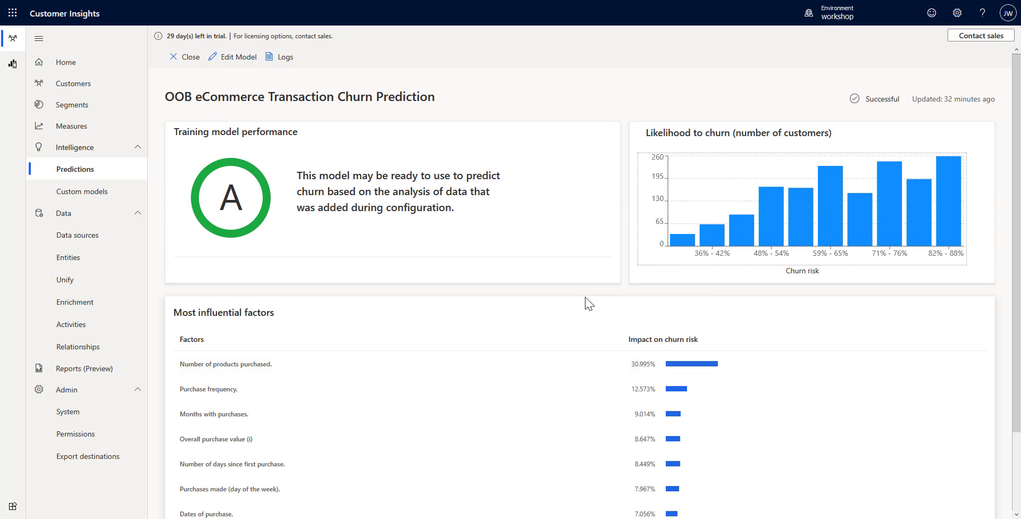
# Review the model's execution logs, then close the results to return to My predictions.
pyautogui.click(280, 59)
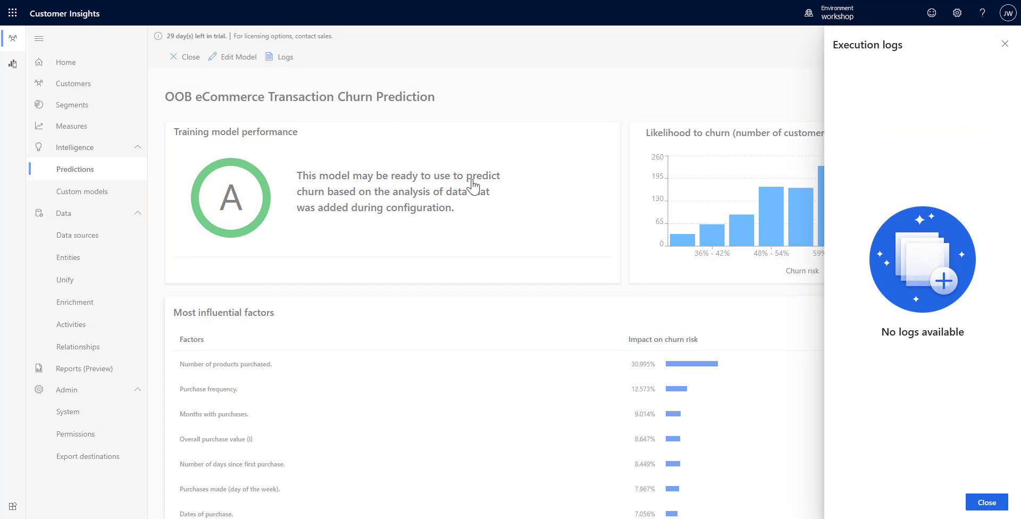
pyautogui.click(987, 502)
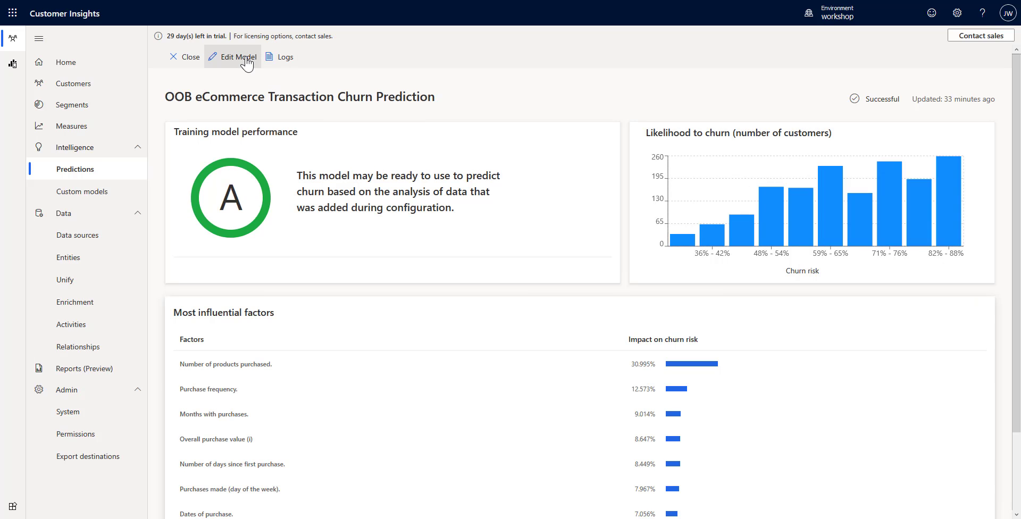
pyautogui.click(175, 58)
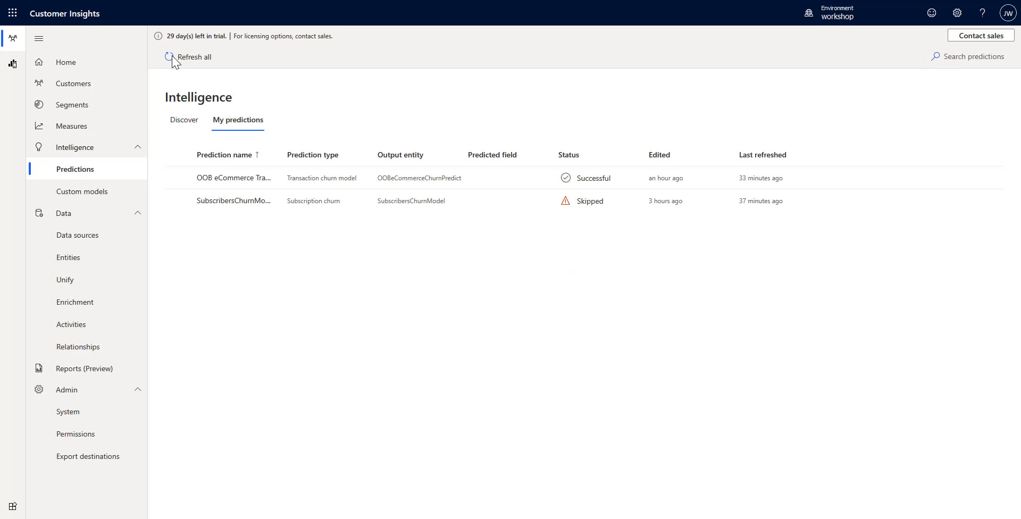